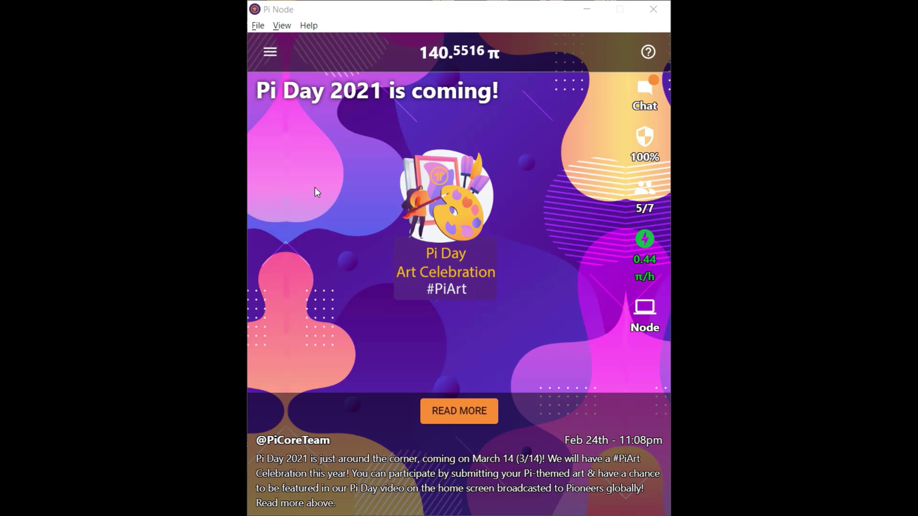
# Check the node.minepi.com address on the Roles page, then reopen the navigation list from home
pyautogui.click(270, 51)
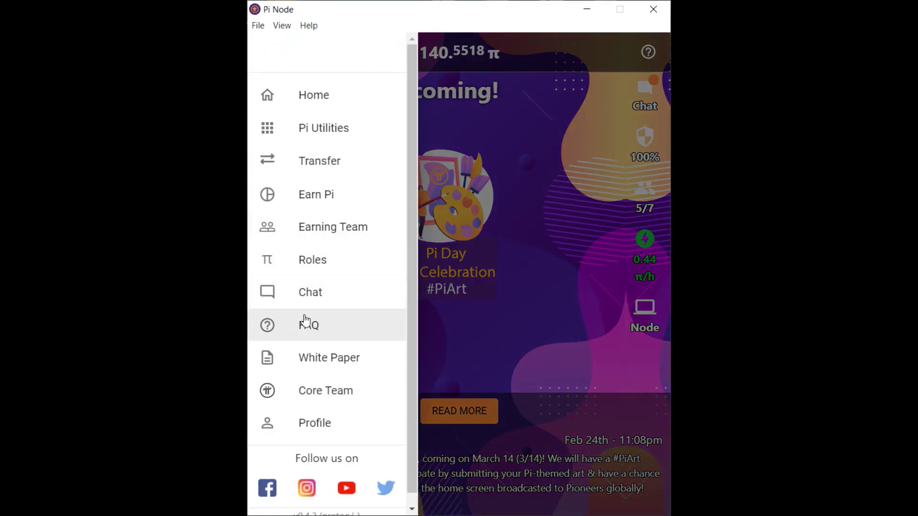
pyautogui.click(328, 260)
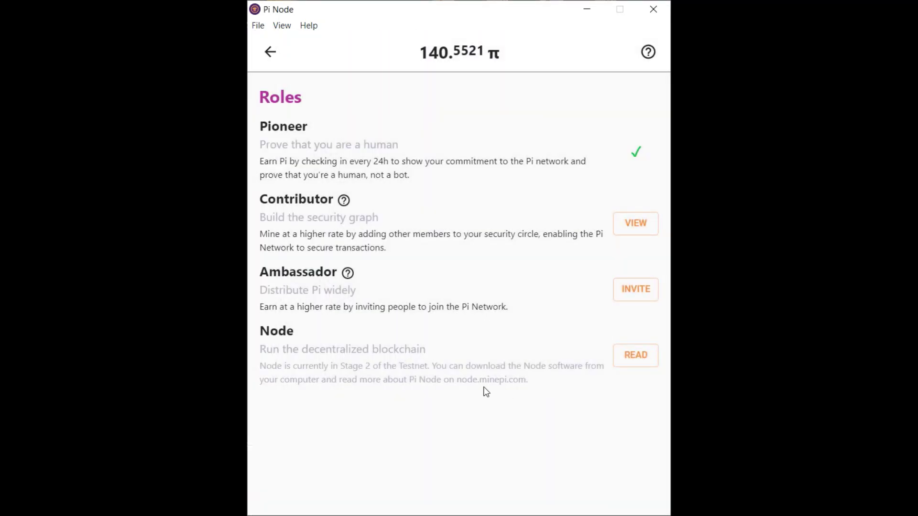
pyautogui.moveTo(454, 381); pyautogui.dragTo(527, 381)
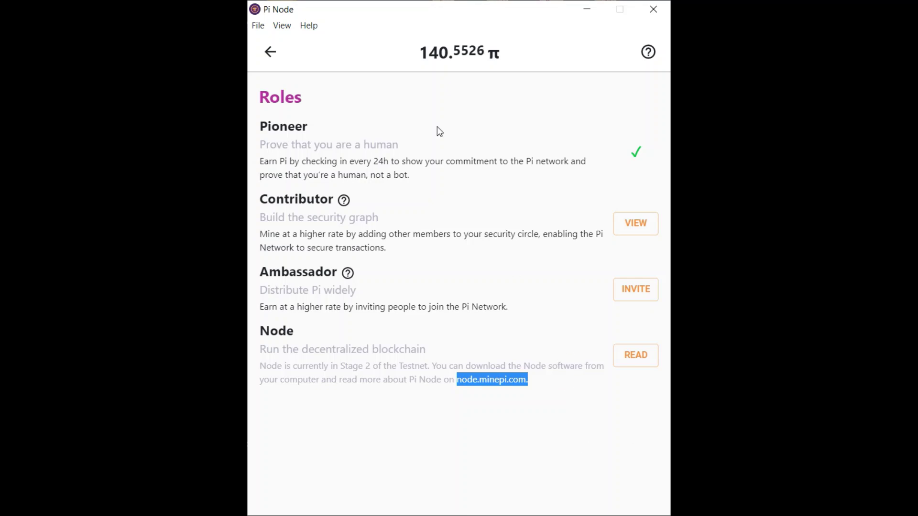
pyautogui.click(269, 51)
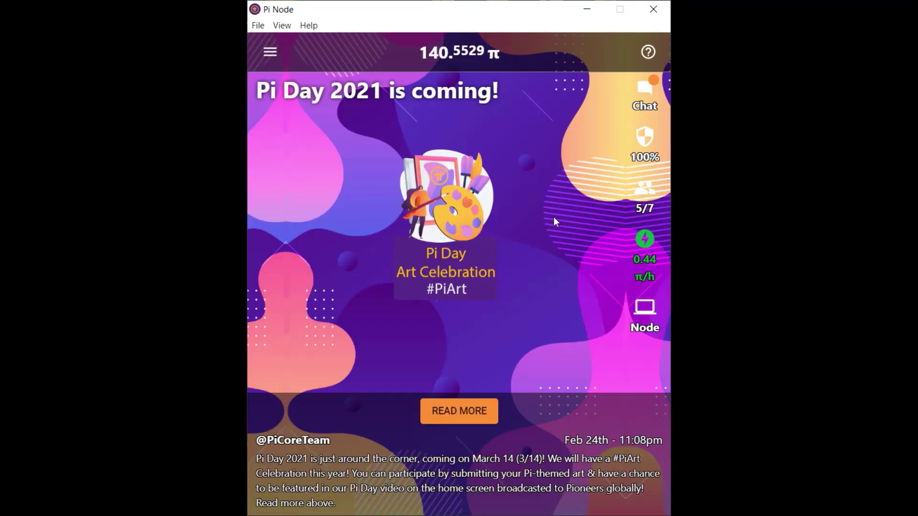
pyautogui.click(269, 51)
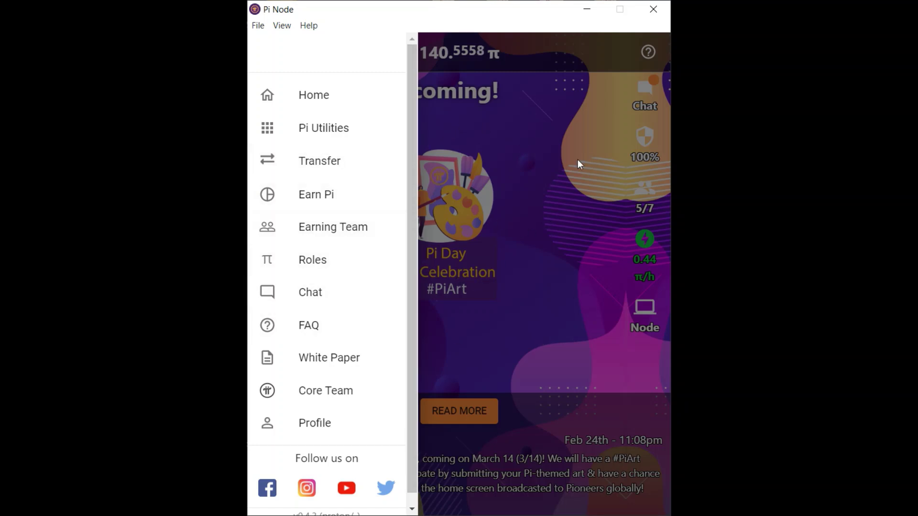
# Go through the Node section to the technical setup page with Install Docker and Open router ports
pyautogui.click(545, 127)
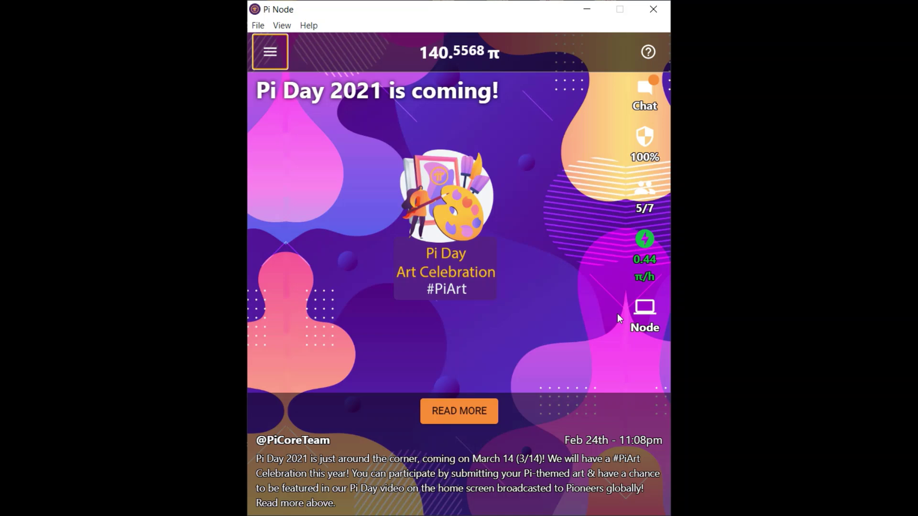
pyautogui.click(643, 315)
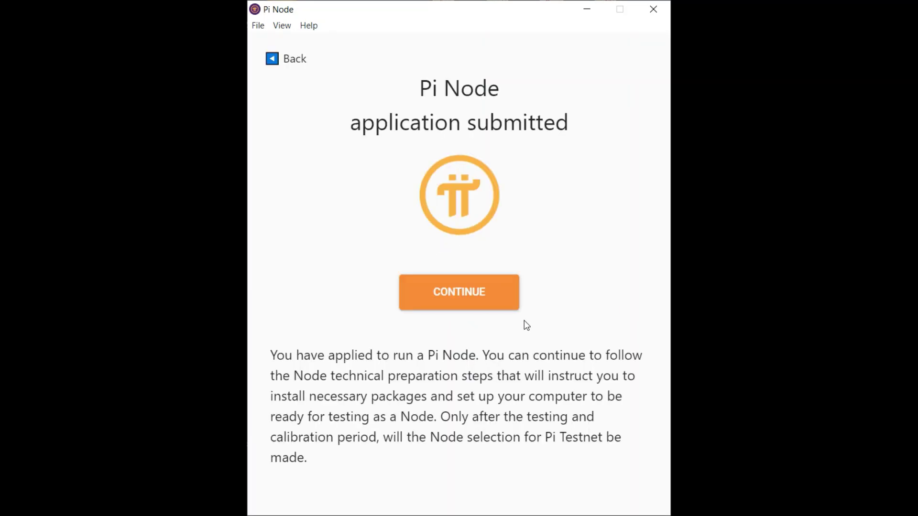
pyautogui.click(432, 301)
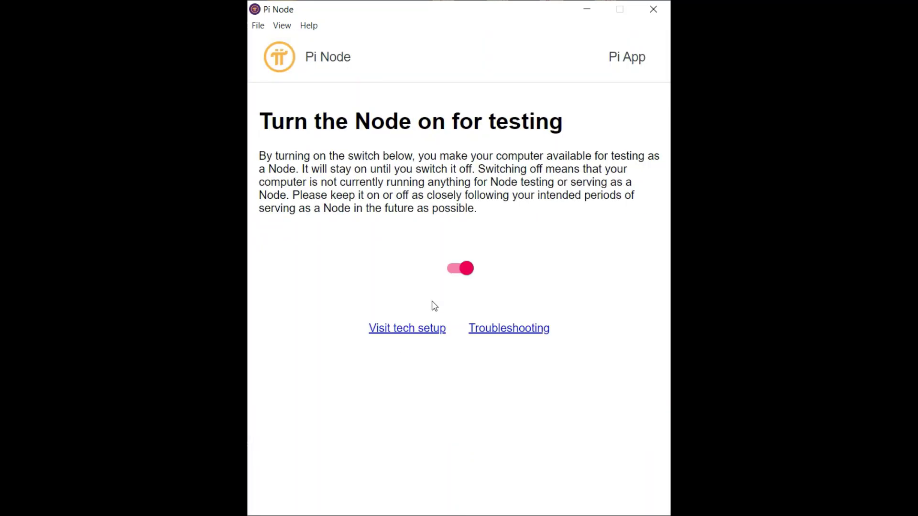
pyautogui.click(401, 329)
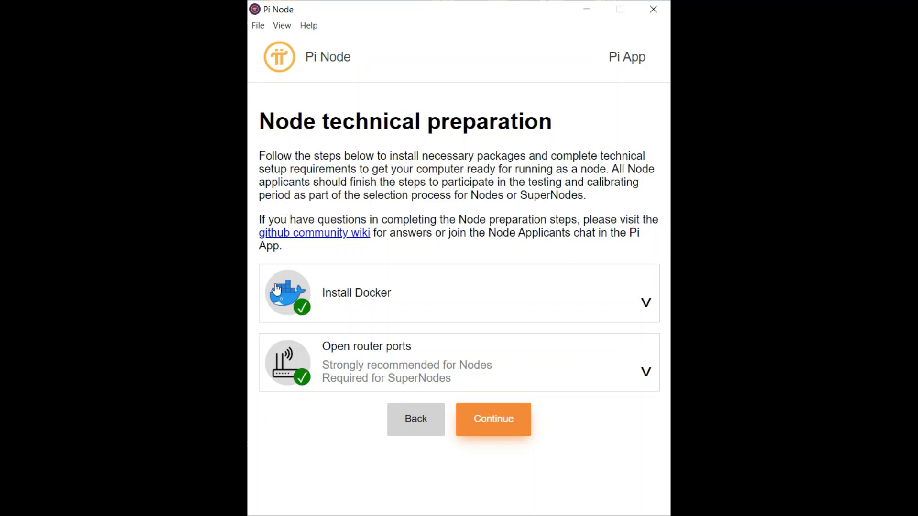
# Expand Install Docker to confirm Docker is installed and its daemon is running
pyautogui.click(634, 304)
pyautogui.scroll(-3, 498, 285)
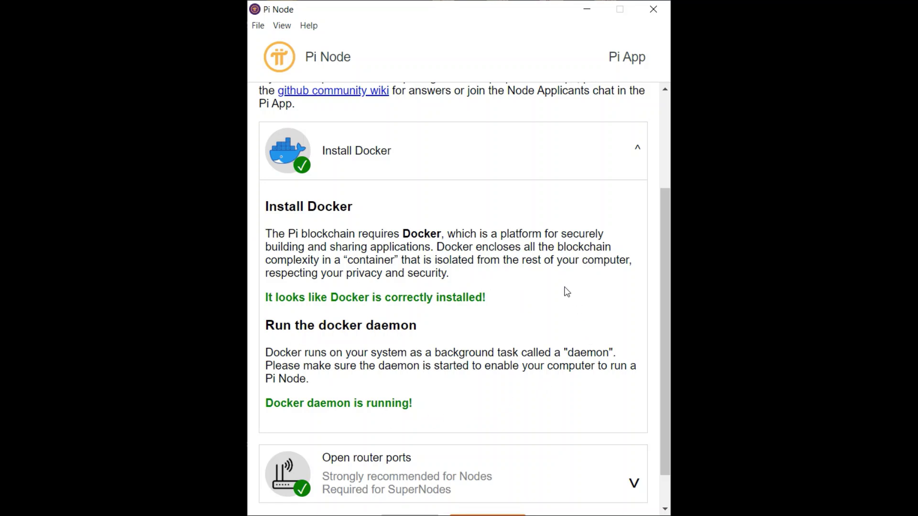
pyautogui.scroll(-1, 470, 329)
pyautogui.scroll(-1, 472, 333)
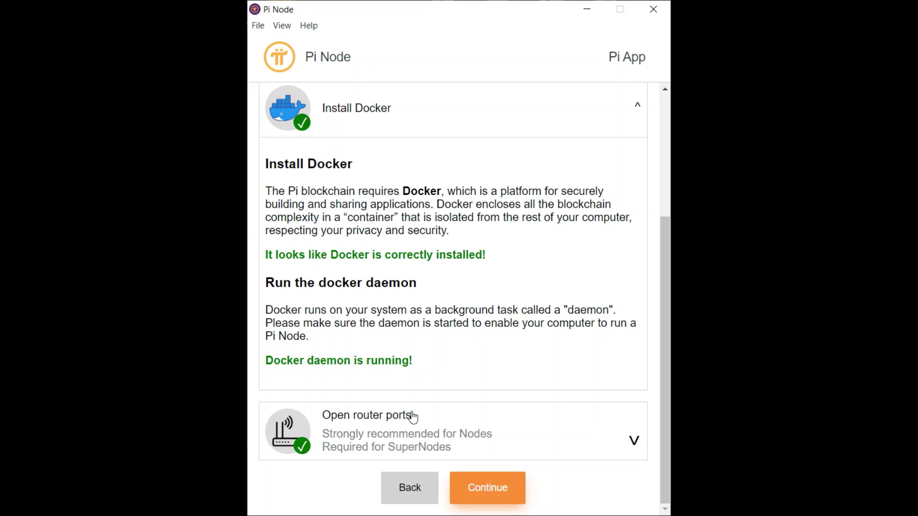
# Expand Open router ports to view ports 31400–31409 and the OPEN status of 31400–31402
pyautogui.click(385, 423)
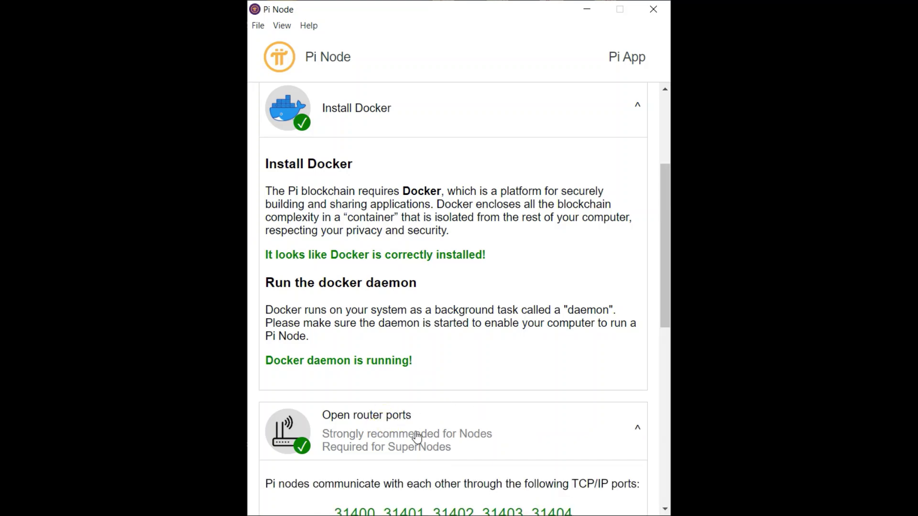
pyautogui.scroll(-4, 422, 431)
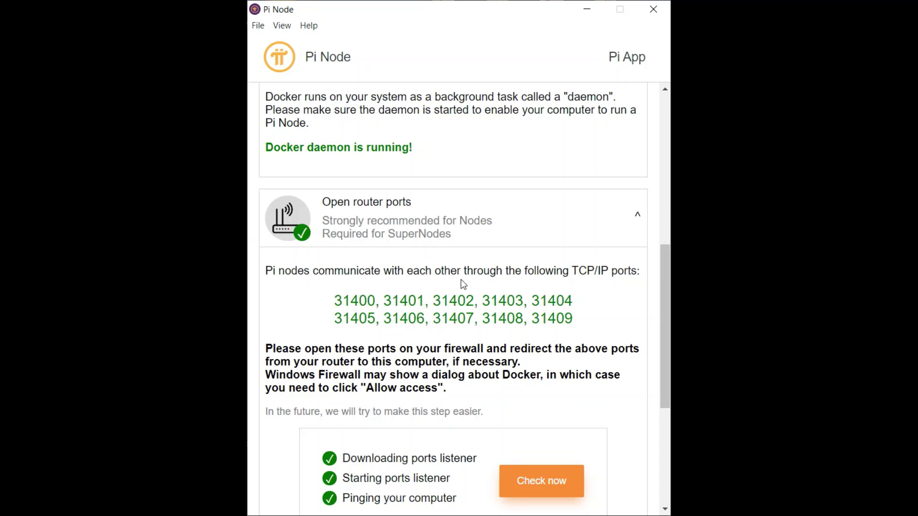
pyautogui.scroll(-4, 413, 291)
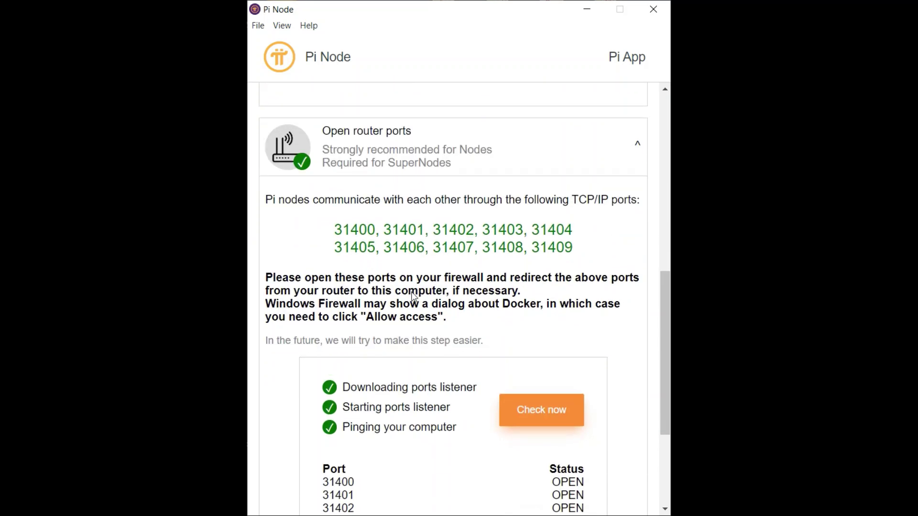
pyautogui.scroll(3, 413, 285)
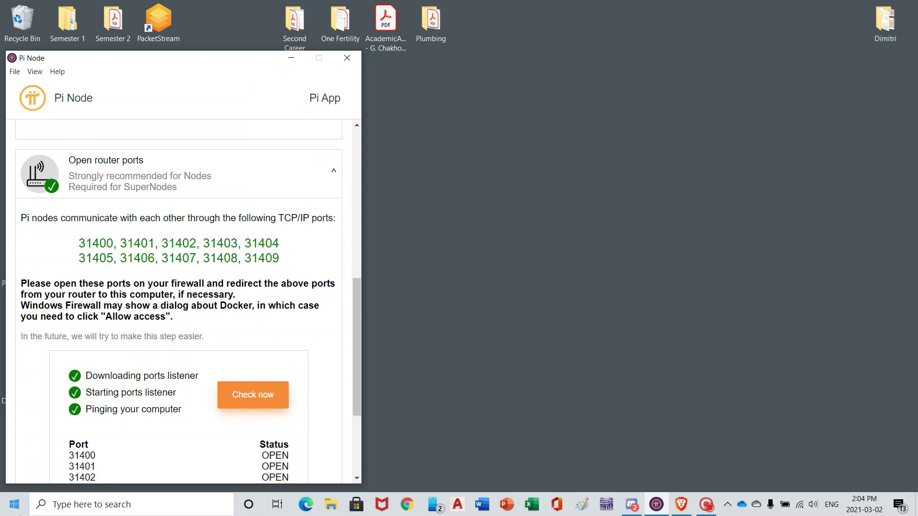
# Launch Command Prompt and run ipconfig to list the network adapter configuration
pyautogui.click(105, 504)
pyautogui.click(124, 391)
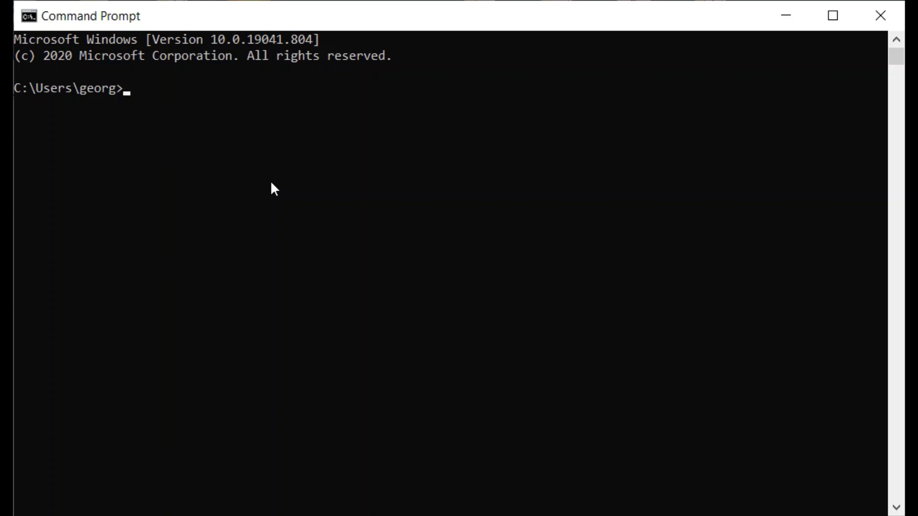
pyautogui.write('ipconfig')
pyautogui.press('Return')
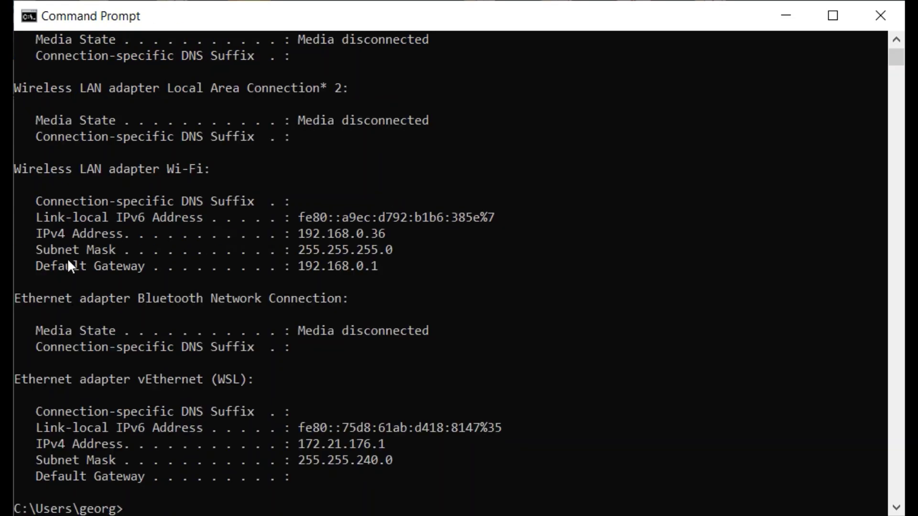
# Copy the Wi-Fi Default Gateway address 192.168.0.1
pyautogui.moveTo(35, 266); pyautogui.dragTo(146, 266)
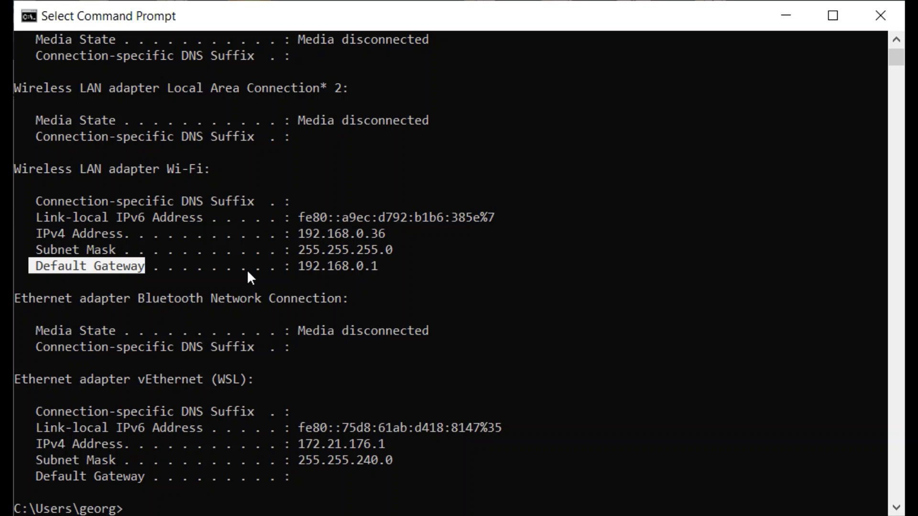
pyautogui.doubleClick(310, 266)
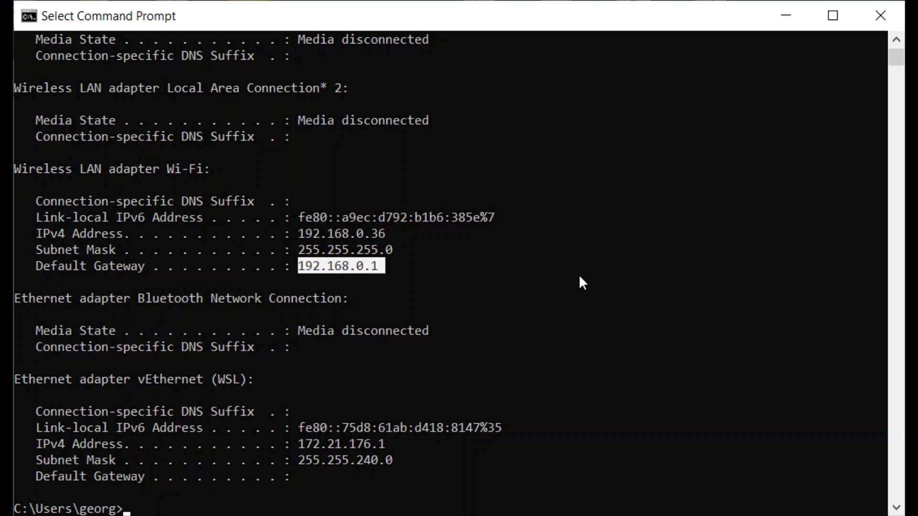
pyautogui.hotkey('ctrl', 'c')
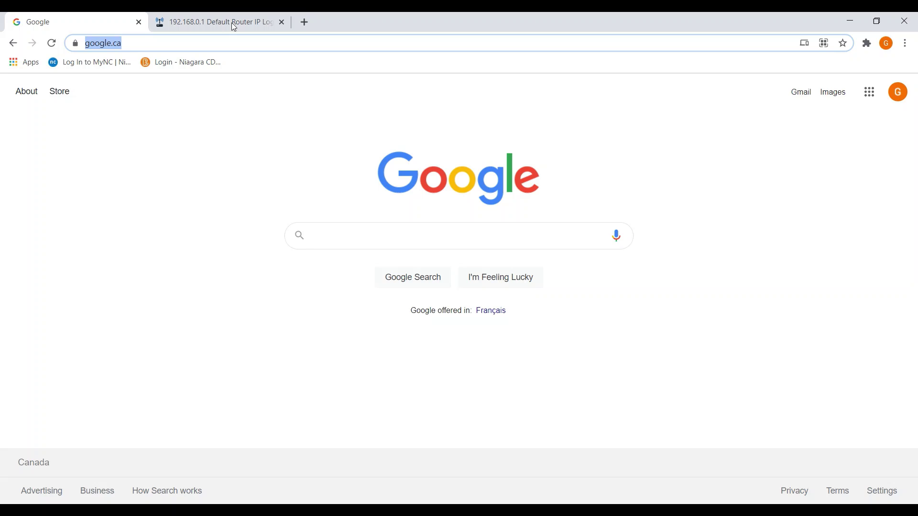
# Load the router at 192.168.0.1 in Chrome, then switch to the '192.168.0.1 Default Router IP Login' tab
pyautogui.hotkey('ctrl', 'v')
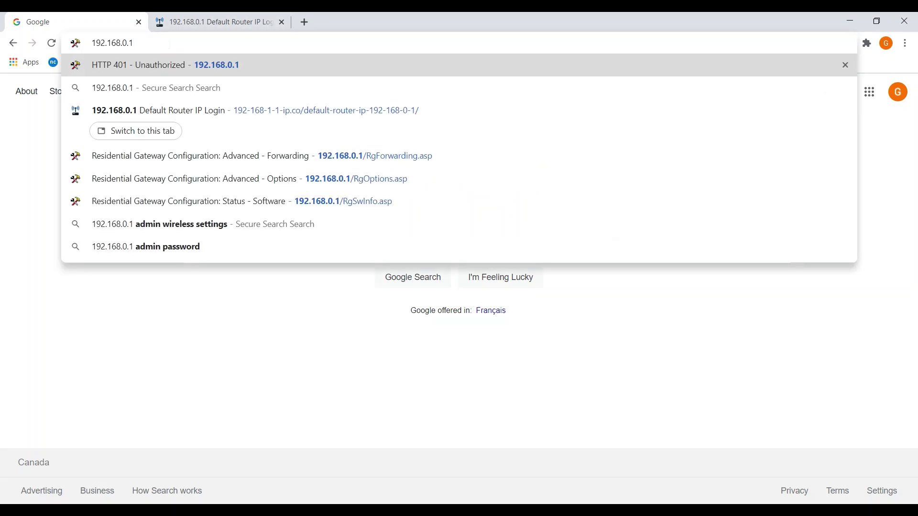
pyautogui.press('Return')
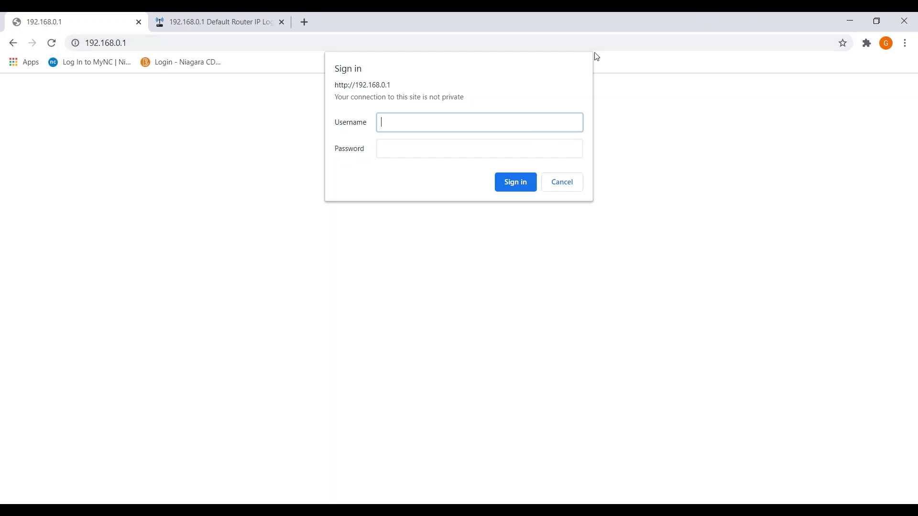
pyautogui.click(253, 16)
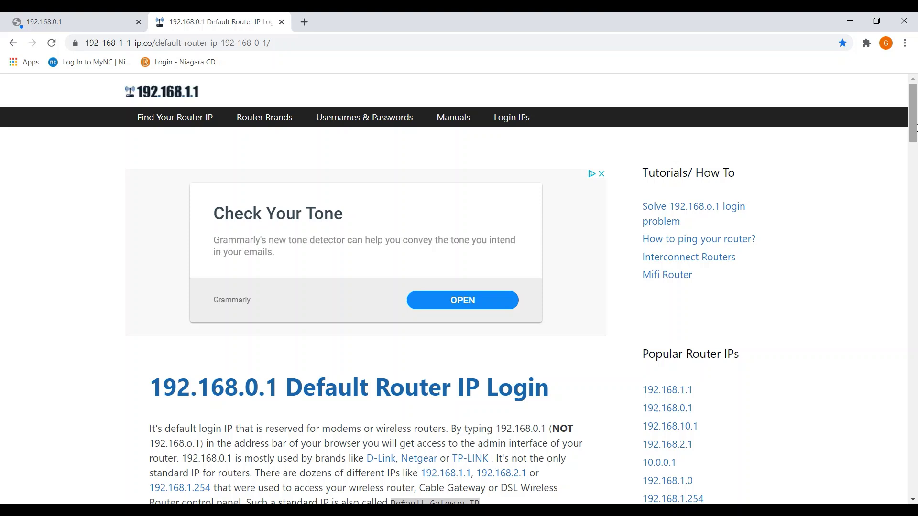
# Scroll to the default Username/Password table and highlight the row 12 credential pair
pyautogui.moveTo(912, 122); pyautogui.dragTo(913, 157)
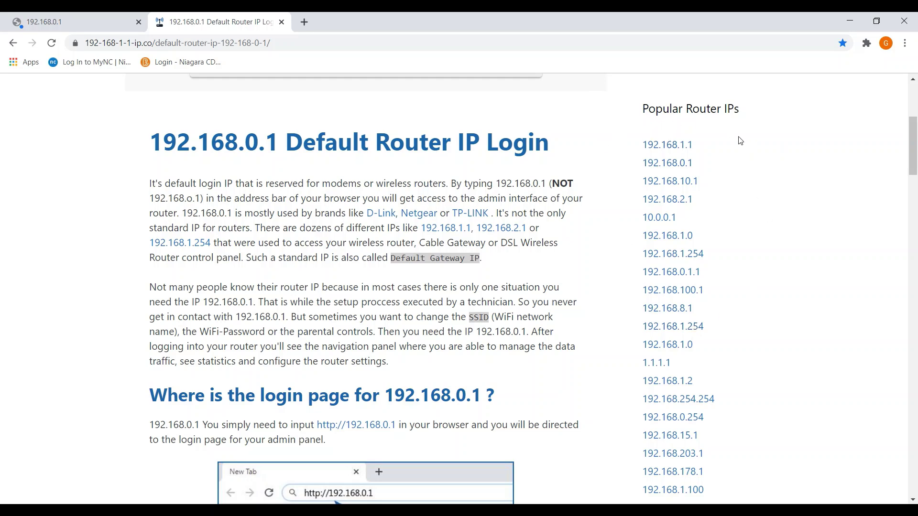
pyautogui.moveTo(916, 143); pyautogui.dragTo(914, 321)
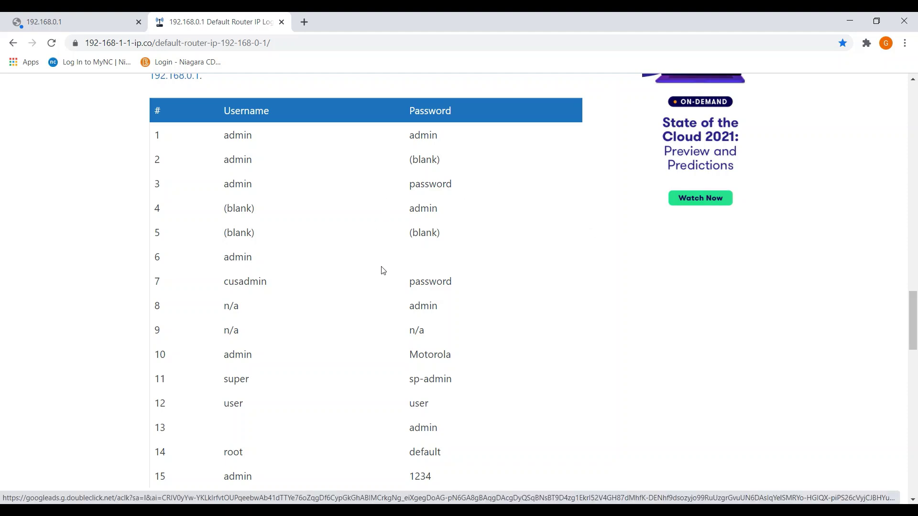
pyautogui.scroll(-2, 389, 289)
pyautogui.scroll(1, 384, 294)
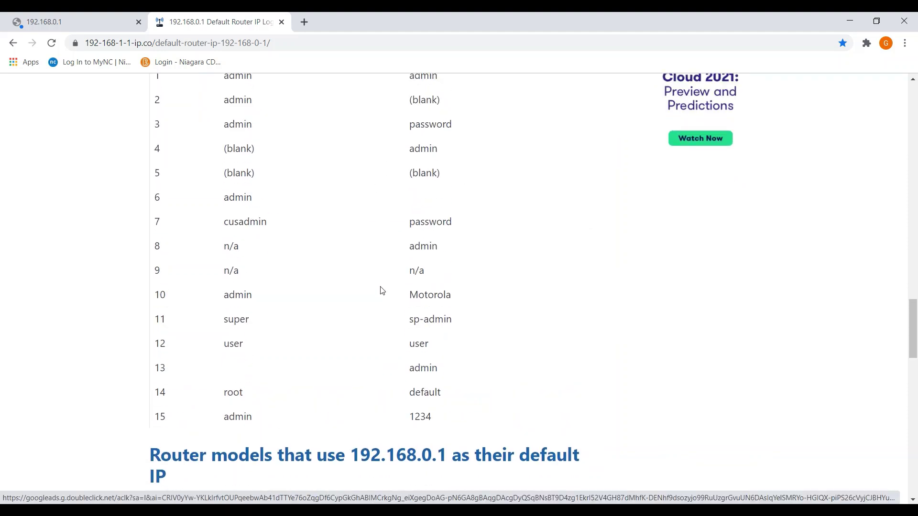
pyautogui.scroll(1, 382, 291)
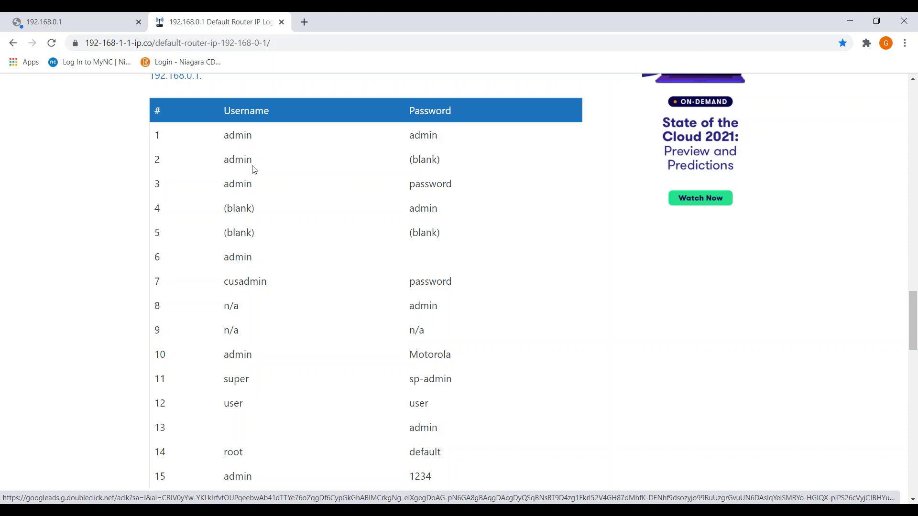
pyautogui.scroll(-1, 334, 356)
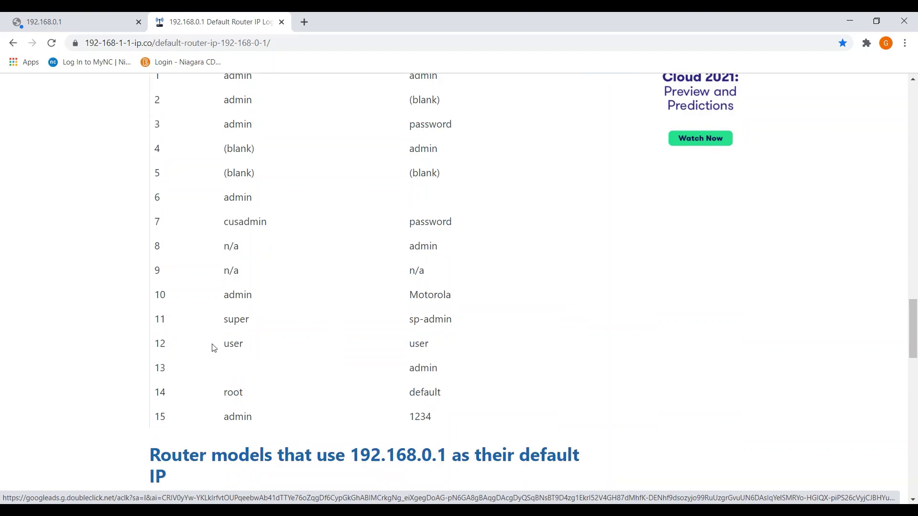
pyautogui.moveTo(213, 348); pyautogui.dragTo(433, 348)
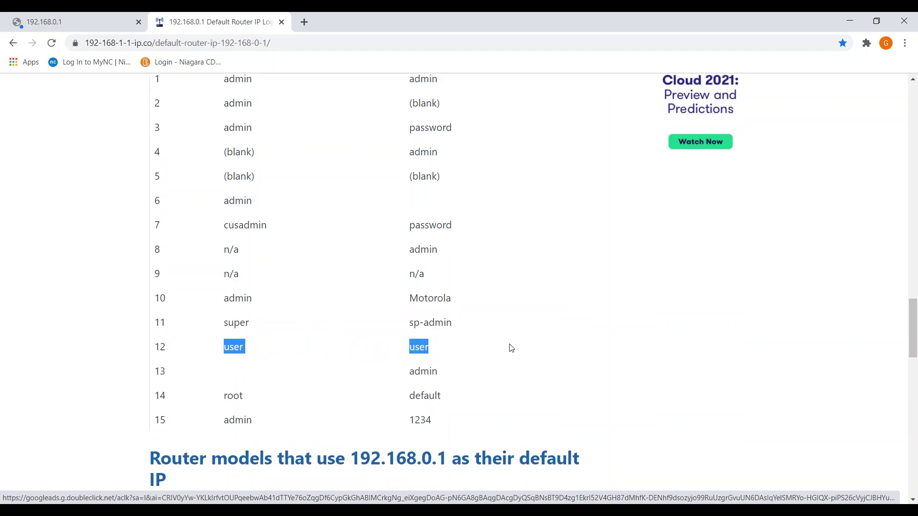
pyautogui.scroll(1, 497, 348)
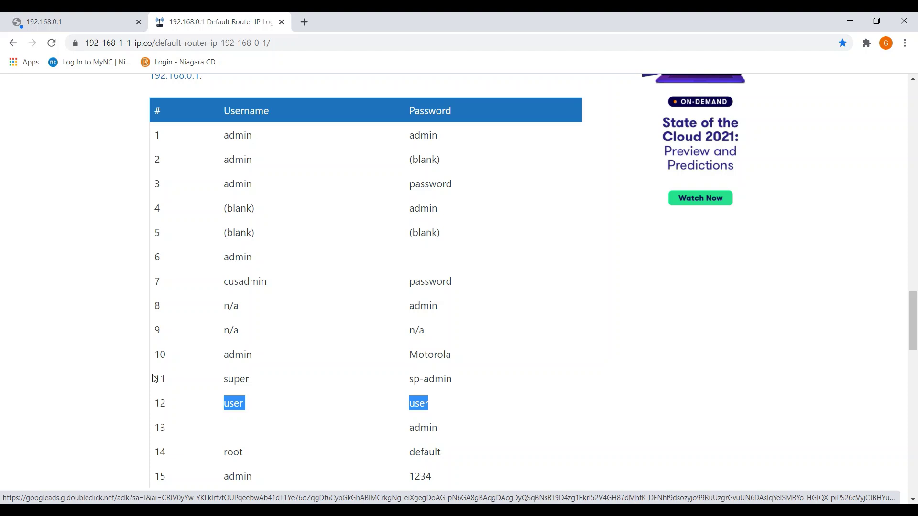
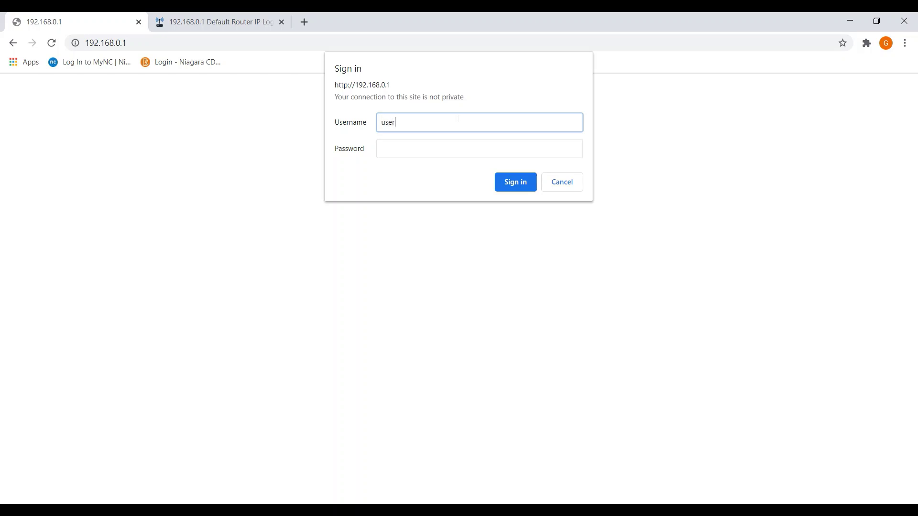
# Log in to the SmartRG router with its username and password, then go to the Advanced Options page
pyautogui.press('Tab')
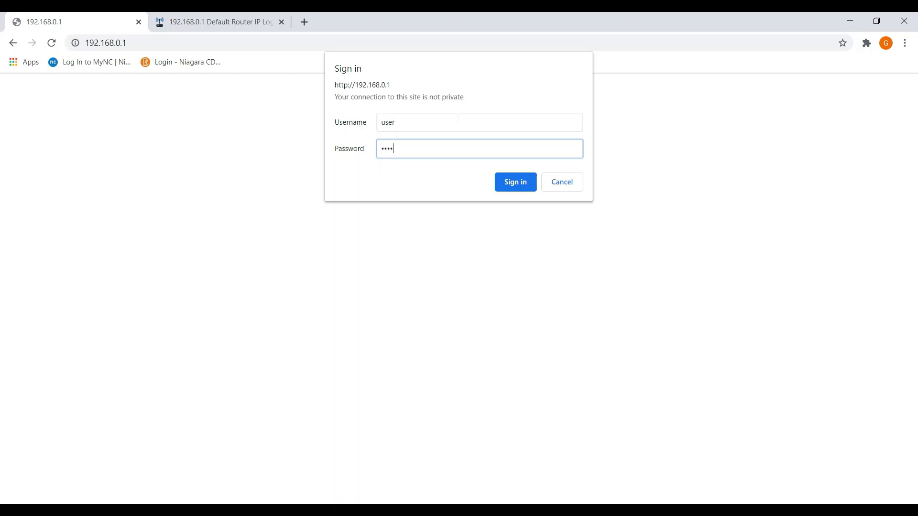
pyautogui.press('Return')
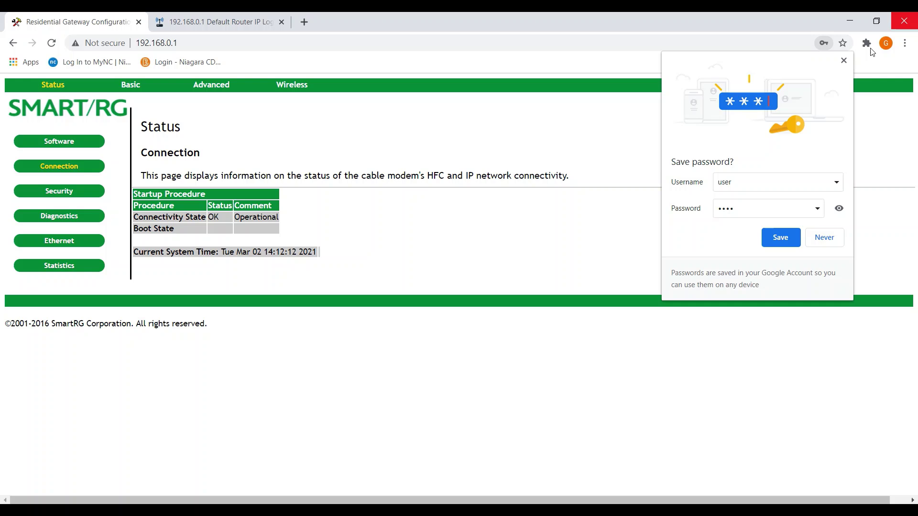
pyautogui.click(844, 60)
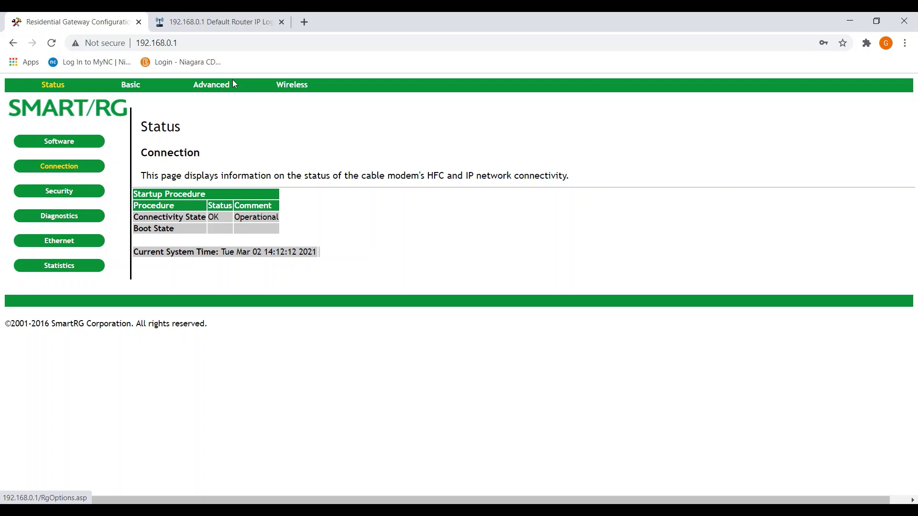
pyautogui.click(205, 89)
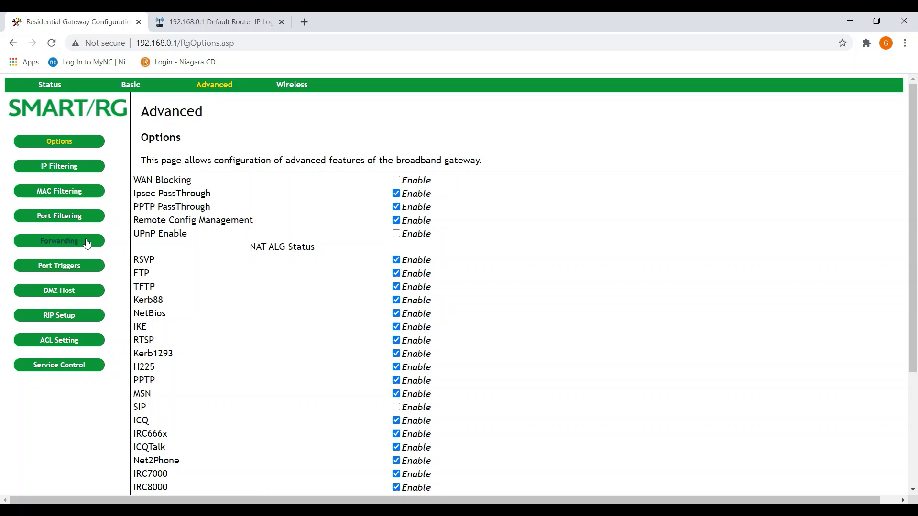
# Forward ports 31400–31409 over BOTH protocols to 192.168.0.99 and apply the rule
pyautogui.click(85, 242)
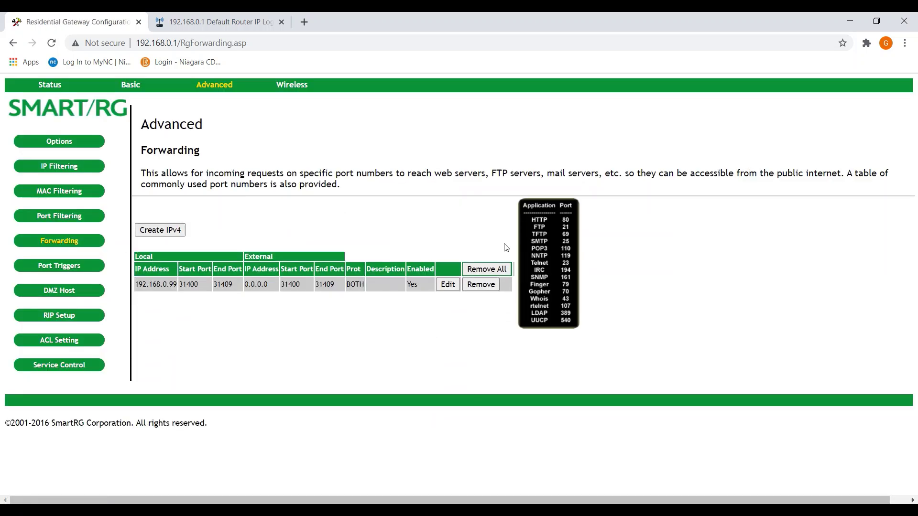
pyautogui.click(446, 283)
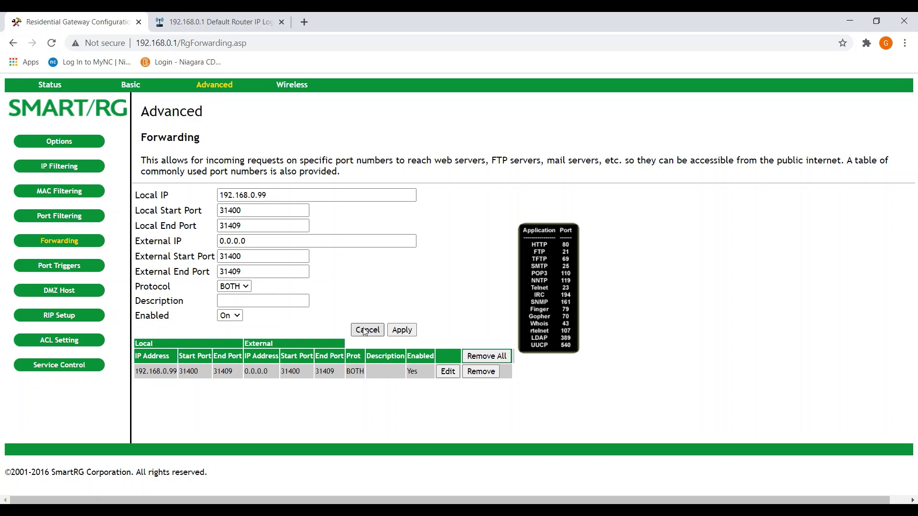
pyautogui.click(393, 329)
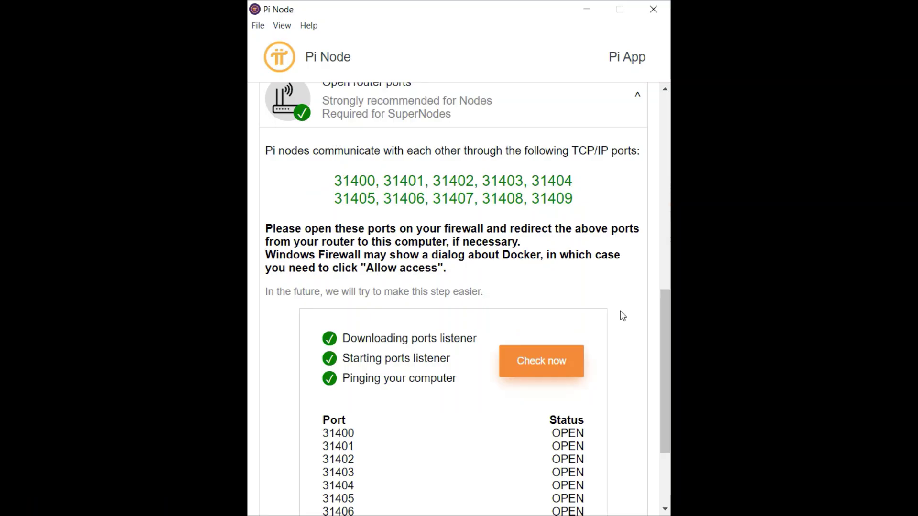
# Scroll the Pi Node port check so ports 31400–31409 all show OPEN
pyautogui.moveTo(660, 380); pyautogui.dragTo(667, 429)
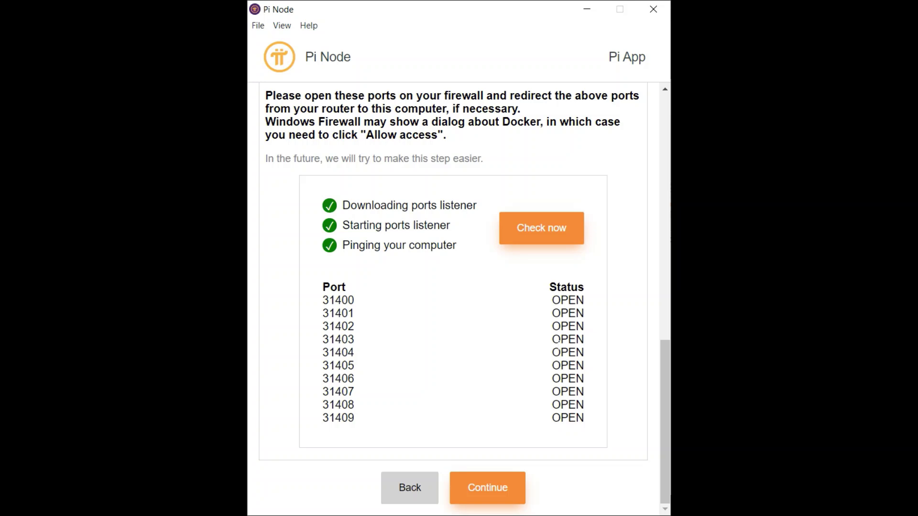
# Continue past the port check to the 'Turn the Node on for testing' page
pyautogui.click(466, 488)
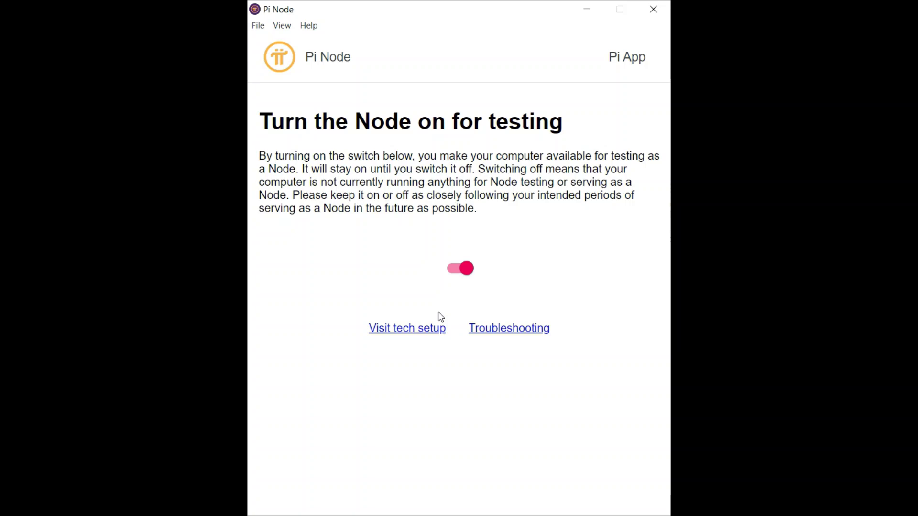
pyautogui.click(412, 327)
pyautogui.click(592, 361)
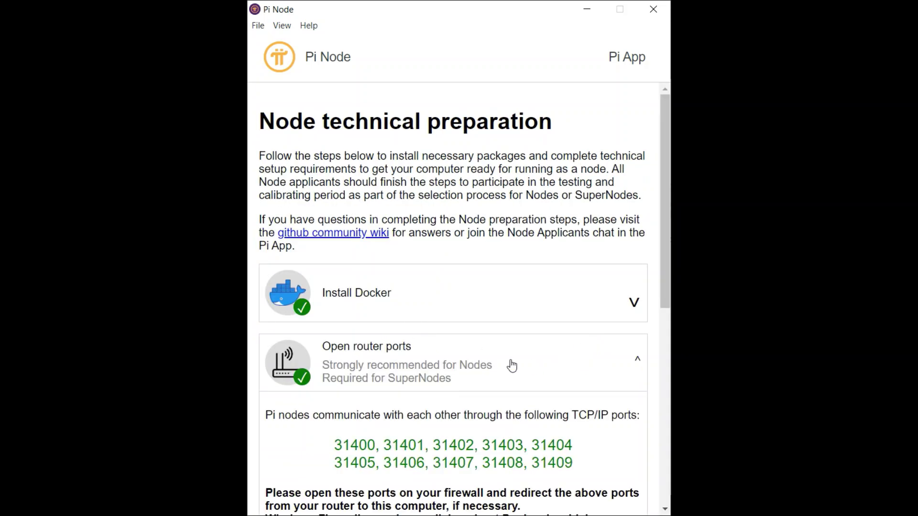
pyautogui.scroll(-7, 511, 365)
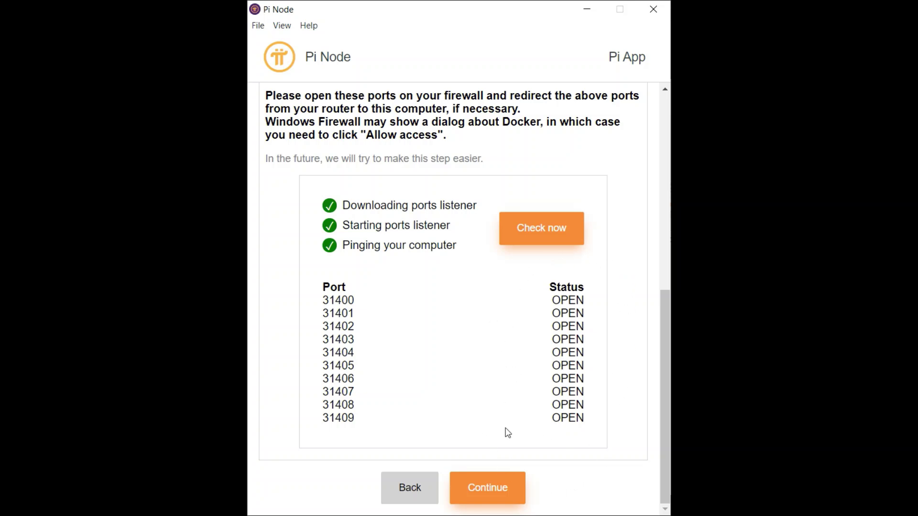
pyautogui.click(498, 490)
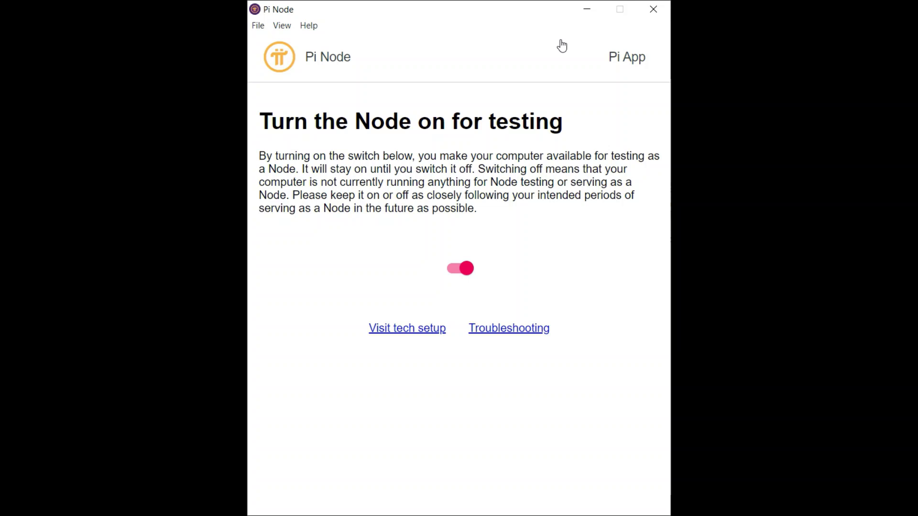